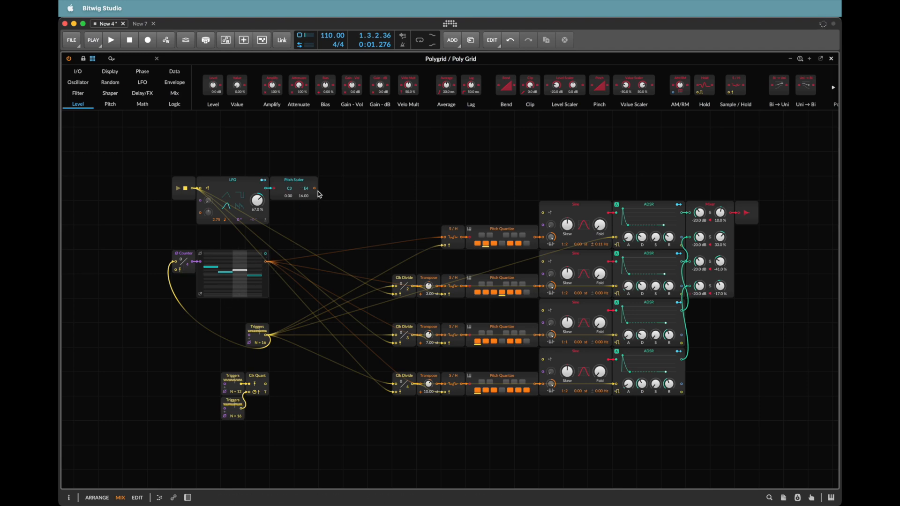
# Try patching a cable from the Pitch Scaler output towards the Transpose module in the Clk Divide 2 row, and undo it
pyautogui.moveTo(314, 188); pyautogui.dragTo(420, 291)
pyautogui.press('super+z')
pyautogui.press('super+z')
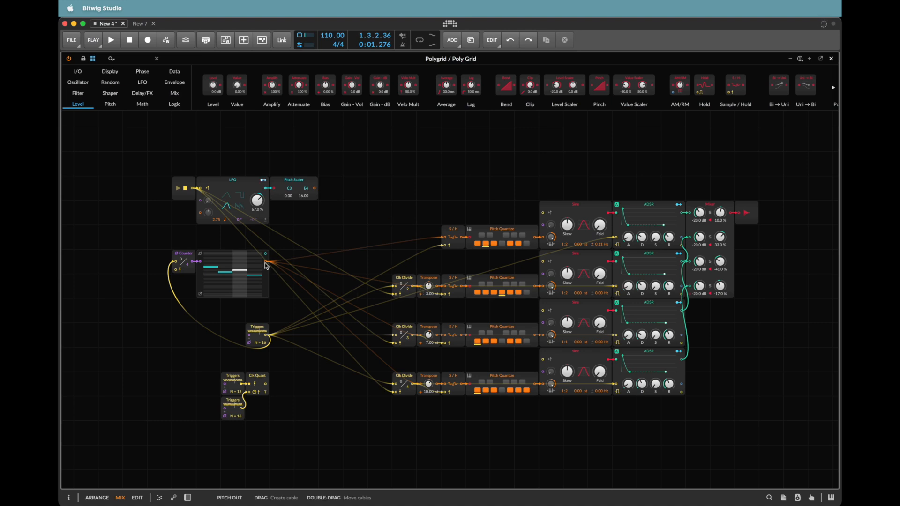
# Try moving all cables from the pitch sequencer's output to the Pitch Scaler output, and undo the move
pyautogui.moveTo(266, 263)
pyautogui.mouseDown()
pyautogui.moveTo(309, 247)
pyautogui.moveTo(274, 262)
pyautogui.mouseUp()
pyautogui.click(267, 266)
pyautogui.moveTo(268, 266); pyautogui.dragTo(315, 188)
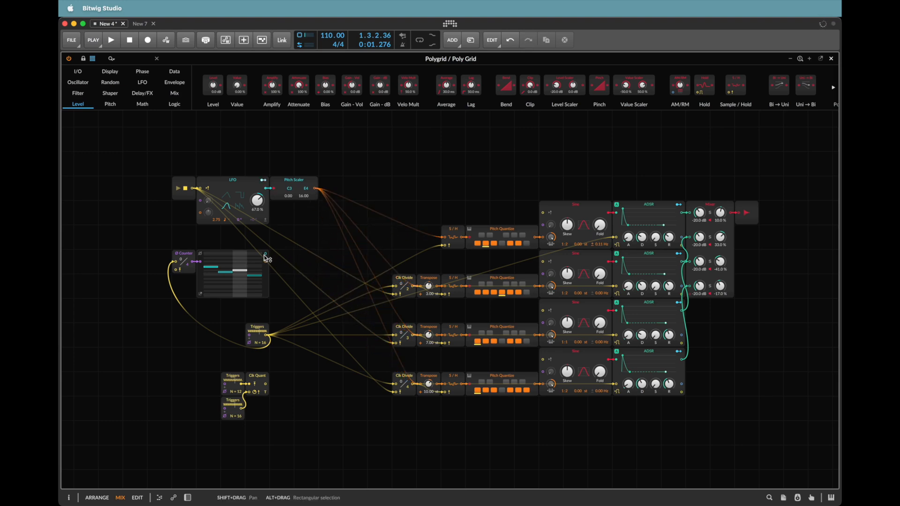
pyautogui.press('super+z')
# During playback, move all pitch sequencer output cables to the Pitch Scaler output and all upper Triggers output cables to Clk Quant, and stop playback
pyautogui.press('space')
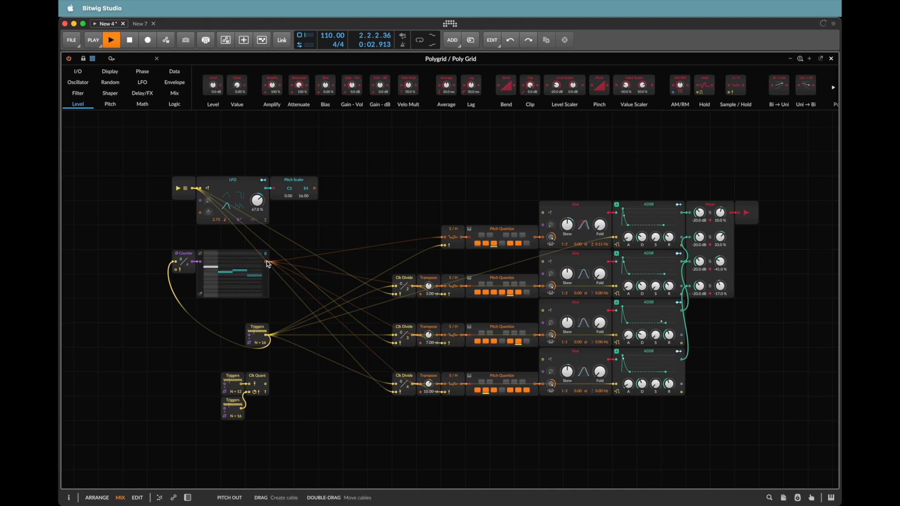
pyautogui.moveTo(266, 265); pyautogui.dragTo(314, 191)
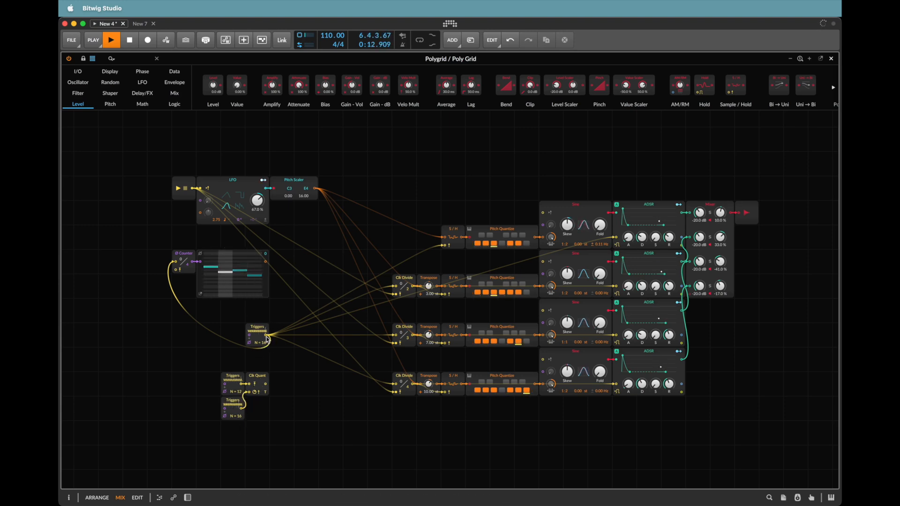
pyautogui.moveTo(267, 339); pyautogui.dragTo(268, 386)
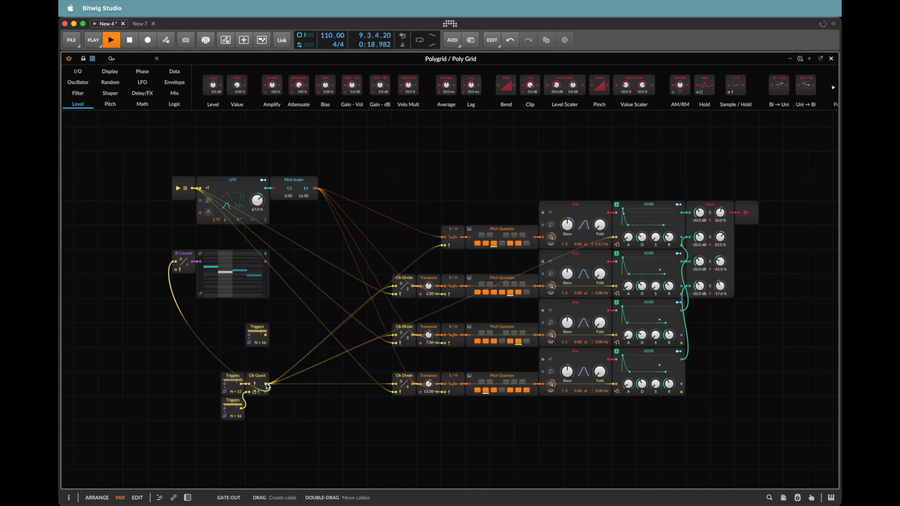
pyautogui.press('space')
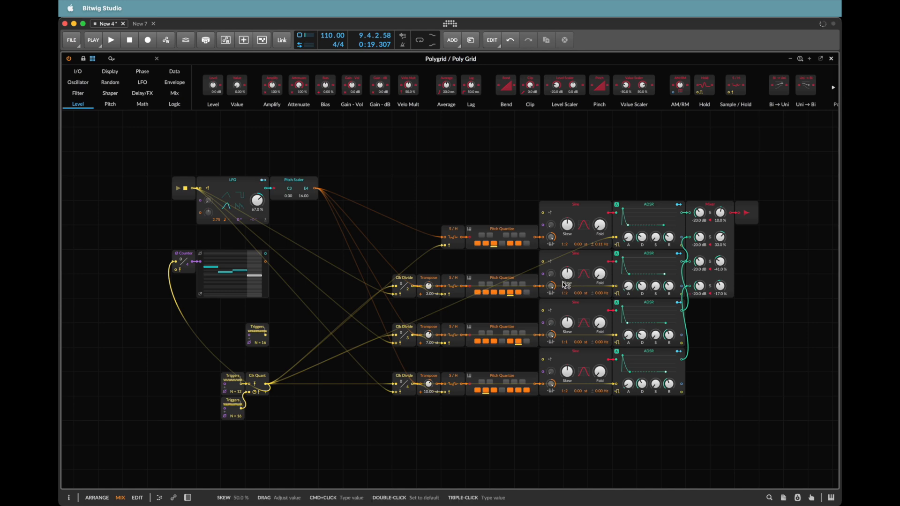
# Try moving the uppermost Pitch Quantize module and the LFO module out of place, undoing each change
pyautogui.moveTo(498, 229); pyautogui.dragTo(474, 131)
pyautogui.hotkey('ctrl', 'z')
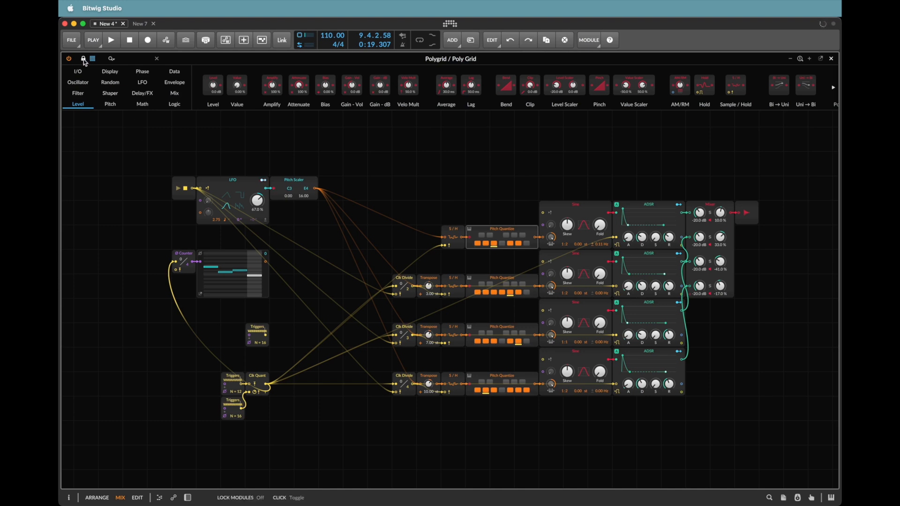
pyautogui.moveTo(229, 181); pyautogui.dragTo(229, 206)
pyautogui.click(218, 188)
pyautogui.hotkey('ctrl', 'z')
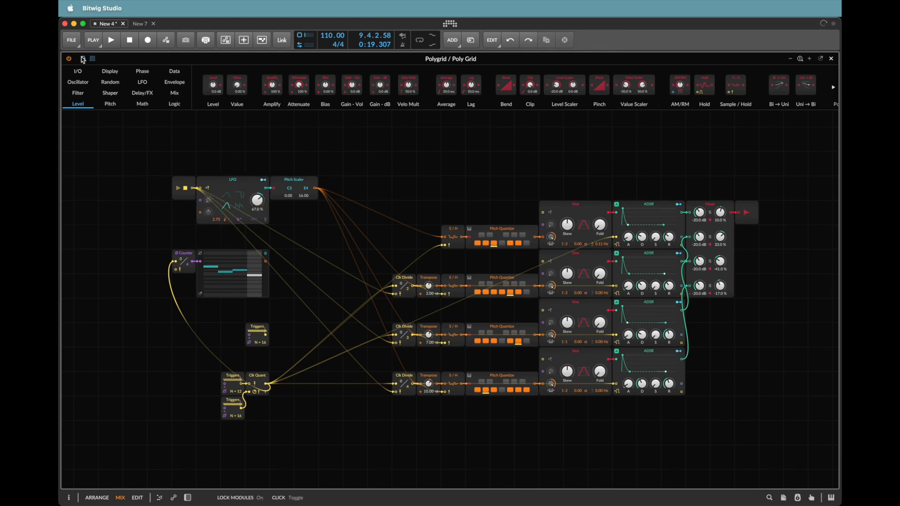
# Toggle Lock Modules for the grid and leave the modules locked
pyautogui.press('Escape')
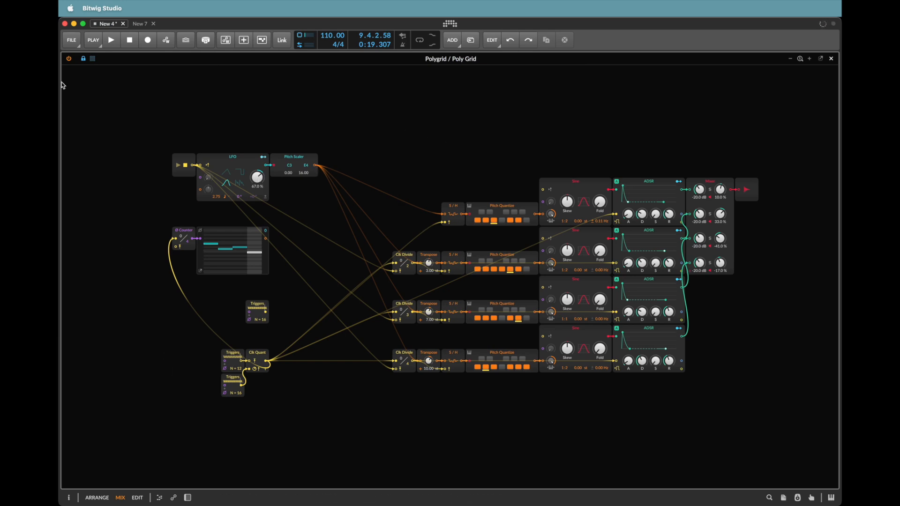
pyautogui.click(83, 60)
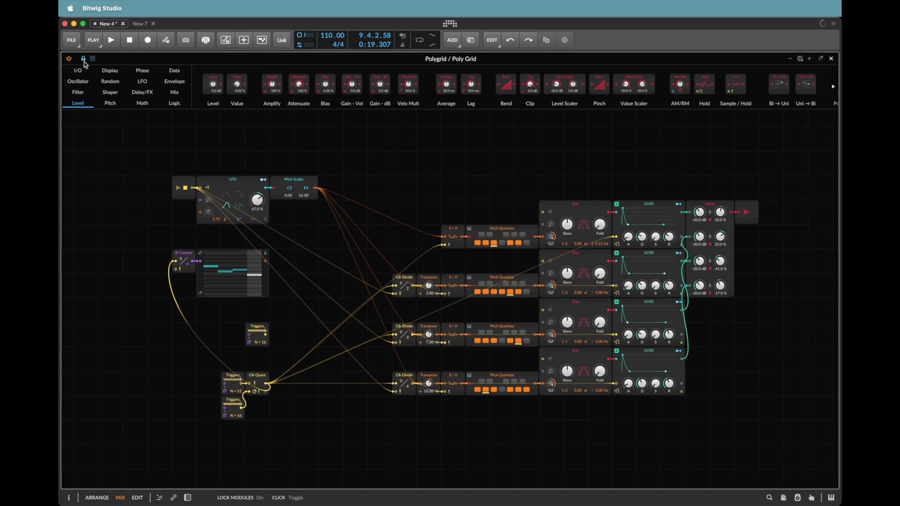
pyautogui.click(84, 60)
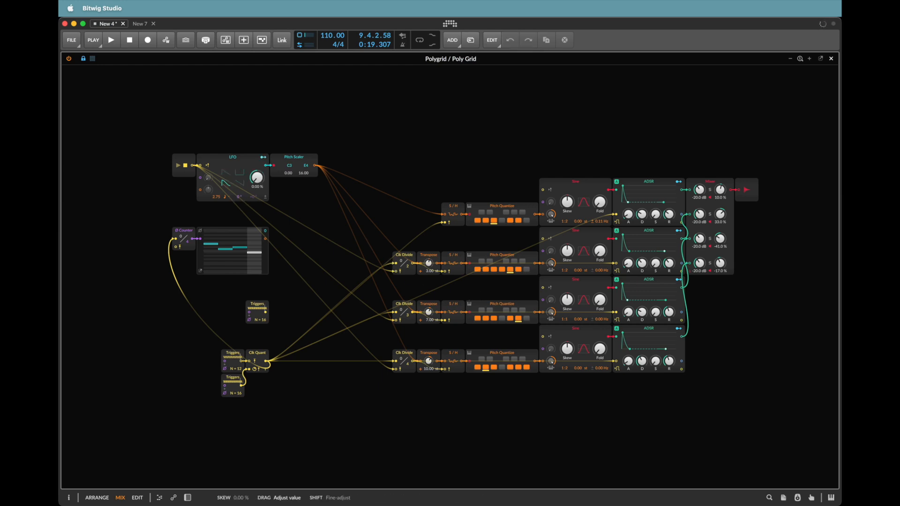
# Reset the LFO's skew to its default of 50%, and vary and reset the uppermost Sine oscillator's skew
pyautogui.scroll(1, 262, 180)
pyautogui.doubleClick(259, 187)
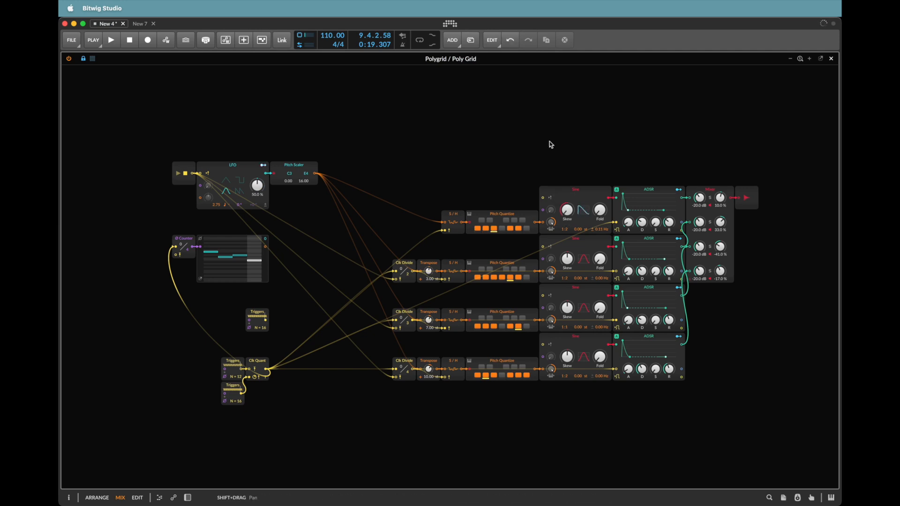
pyautogui.moveTo(568, 214); pyautogui.dragTo(570, 207)
pyautogui.doubleClick(570, 213)
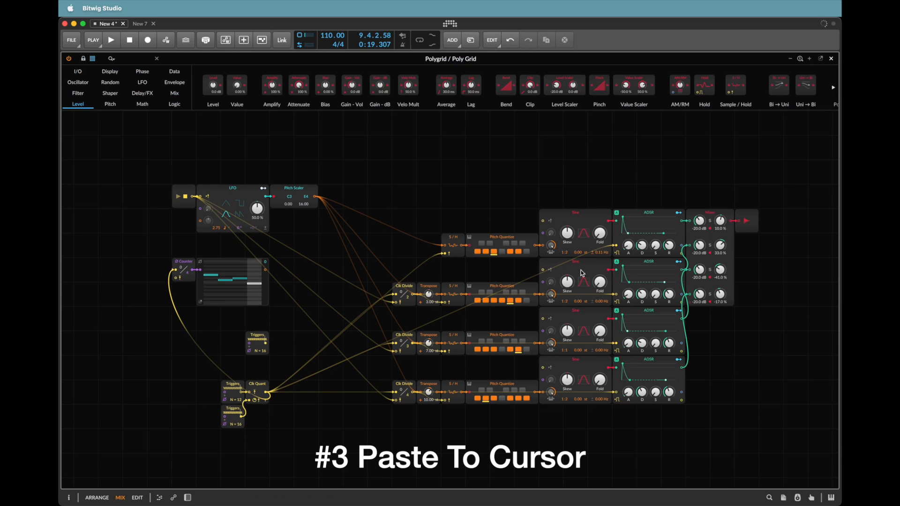
# Try duplicating the second and fourth Sine oscillators, undoing each duplicate
pyautogui.click(582, 271)
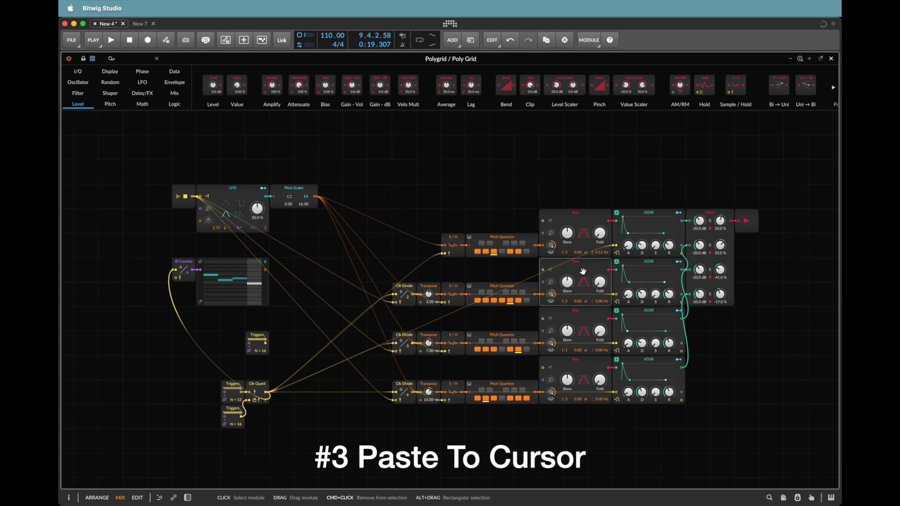
pyautogui.press('super+d')
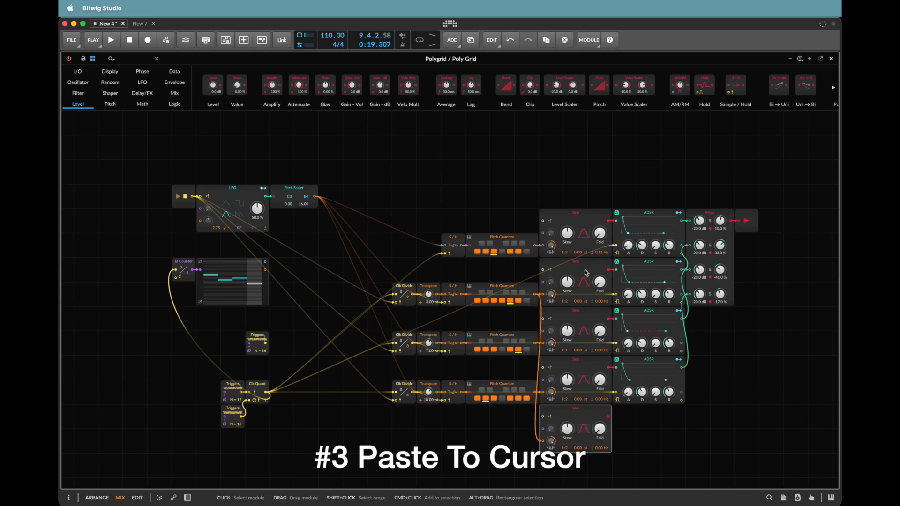
pyautogui.press('super+z')
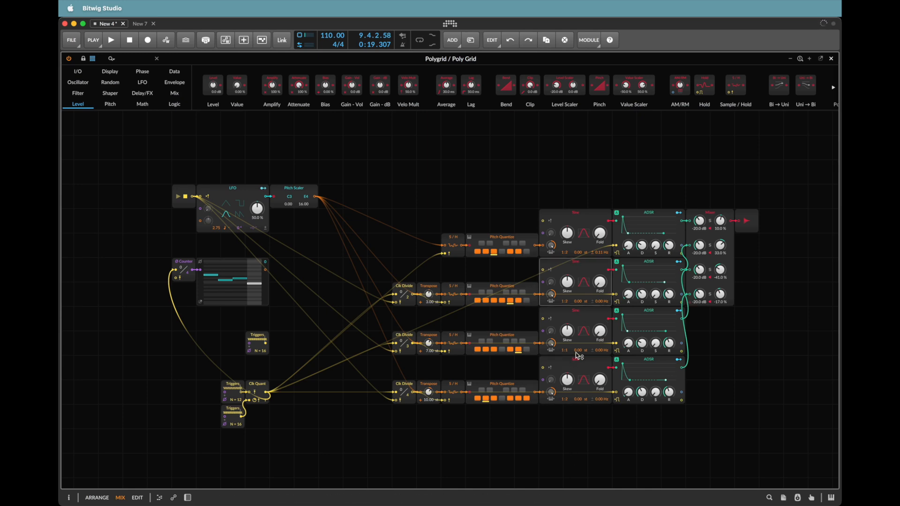
pyautogui.press('super+d')
pyautogui.press('super+z')
pyautogui.click(581, 369)
pyautogui.press('super+d')
pyautogui.press('super+z')
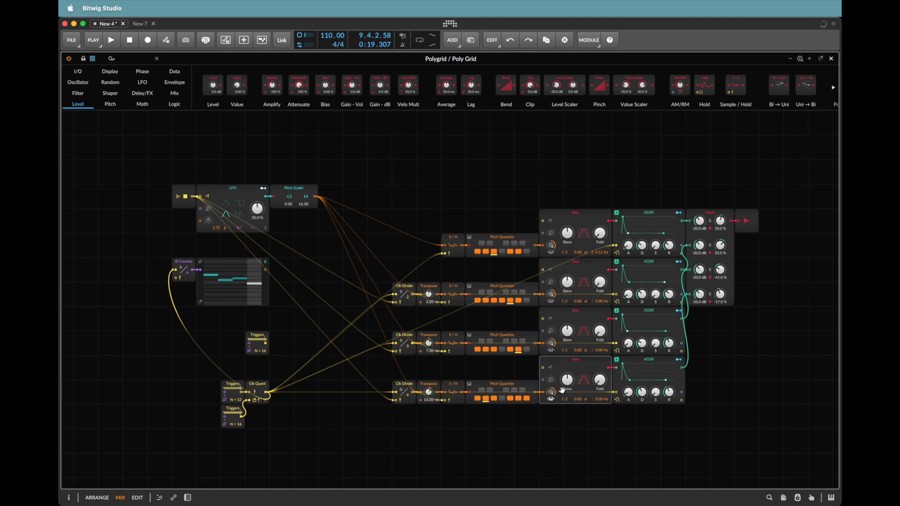
# Try placing a copy of the second Sine oscillator below the oscillator stack and another directly beside the original, undoing both
pyautogui.click(747, 225)
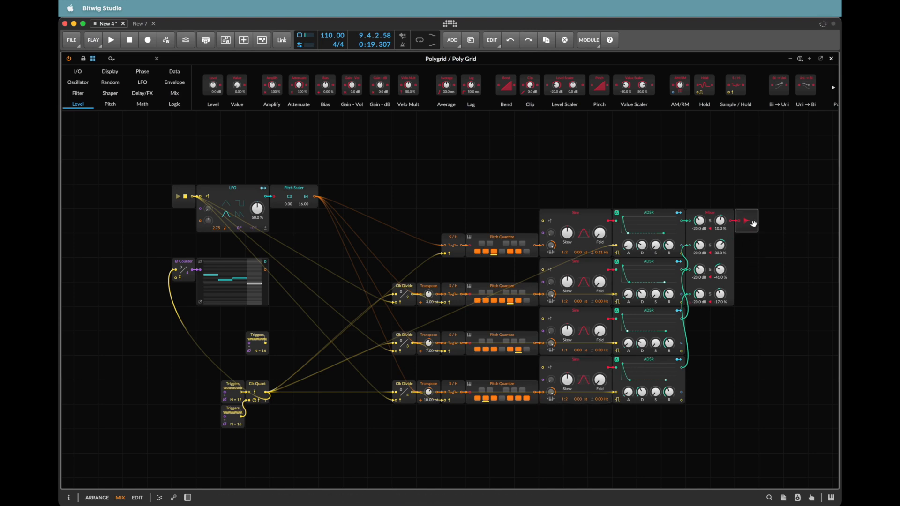
pyautogui.click(577, 263)
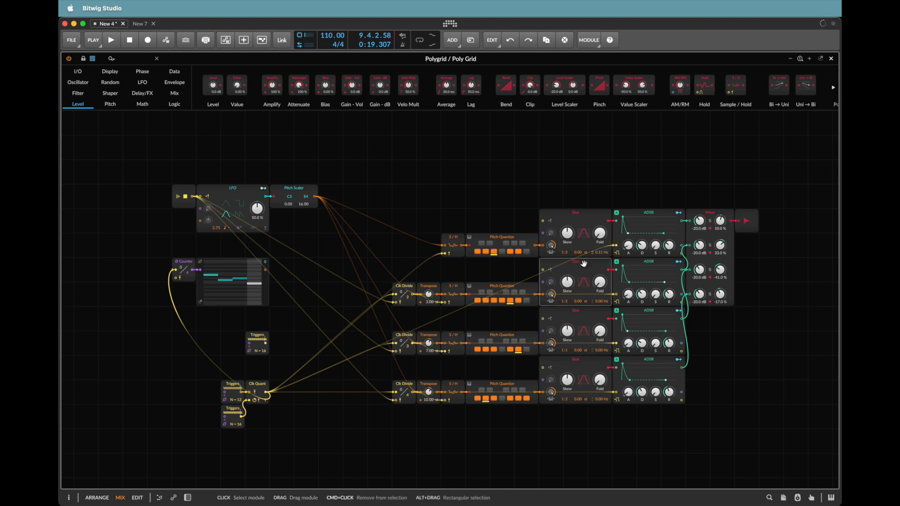
pyautogui.press('super+d')
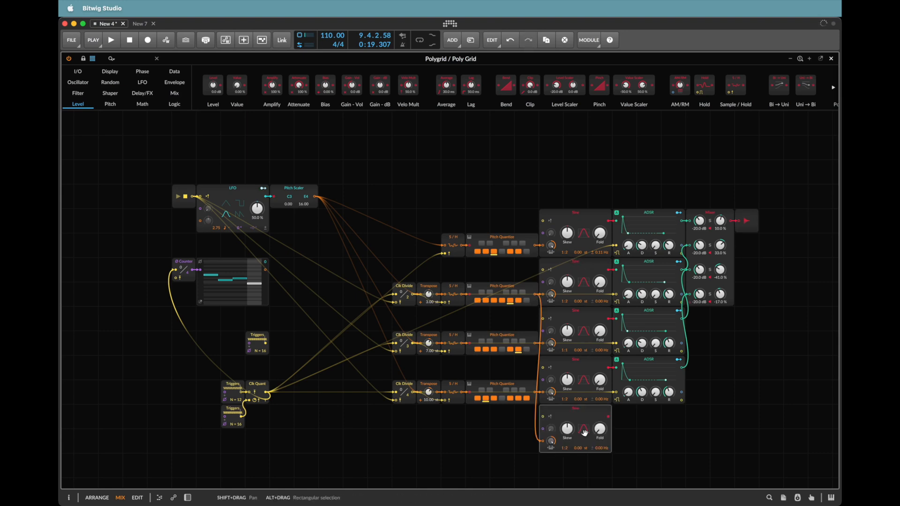
pyautogui.press('super+z')
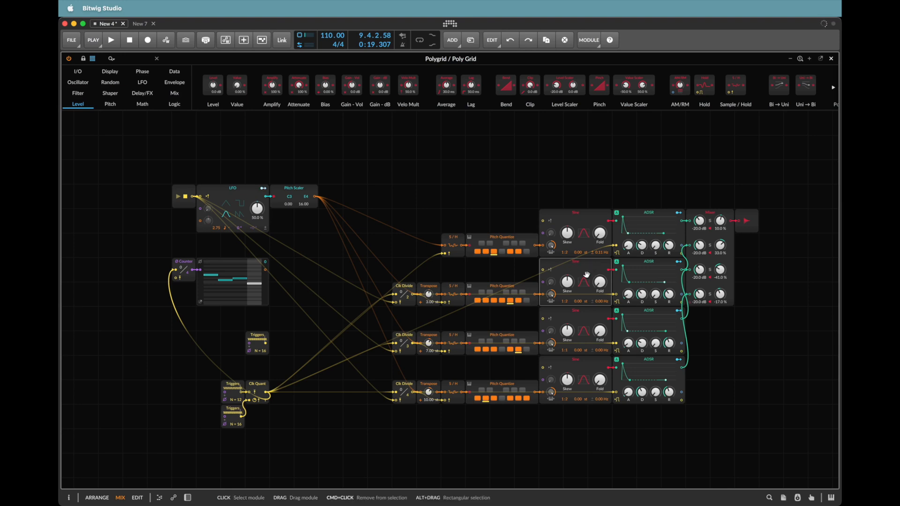
pyautogui.press('super+d')
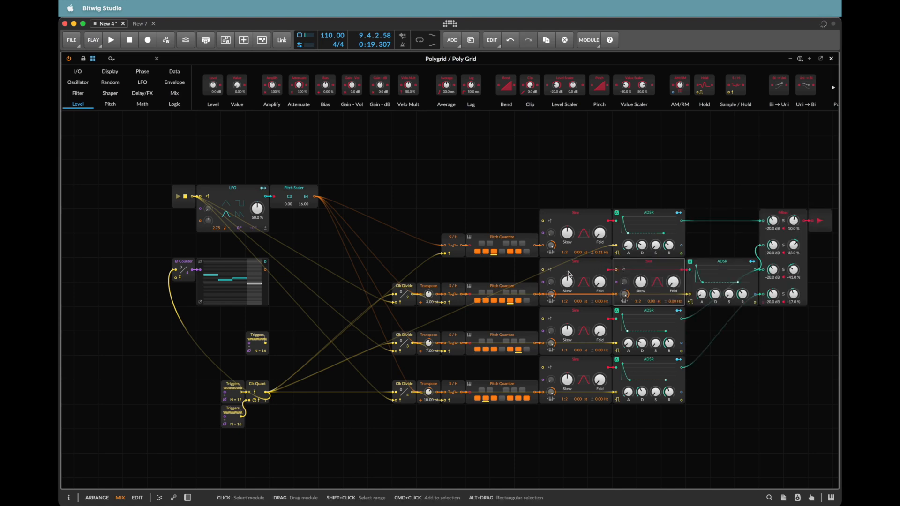
pyautogui.press('super+z')
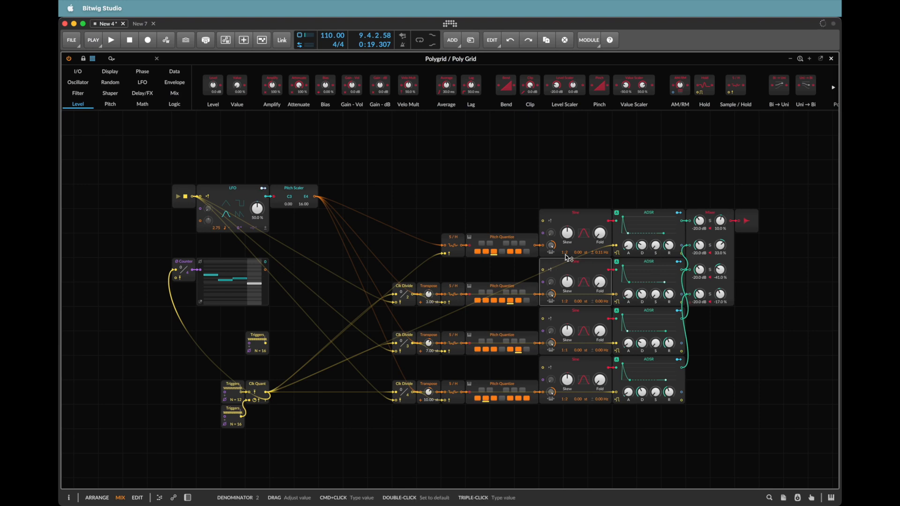
# Paste the copied Sine oscillator into the empty grid area beside the patch, and delete it
pyautogui.scroll(-3, 569, 264)
pyautogui.scroll(-2, 569, 264)
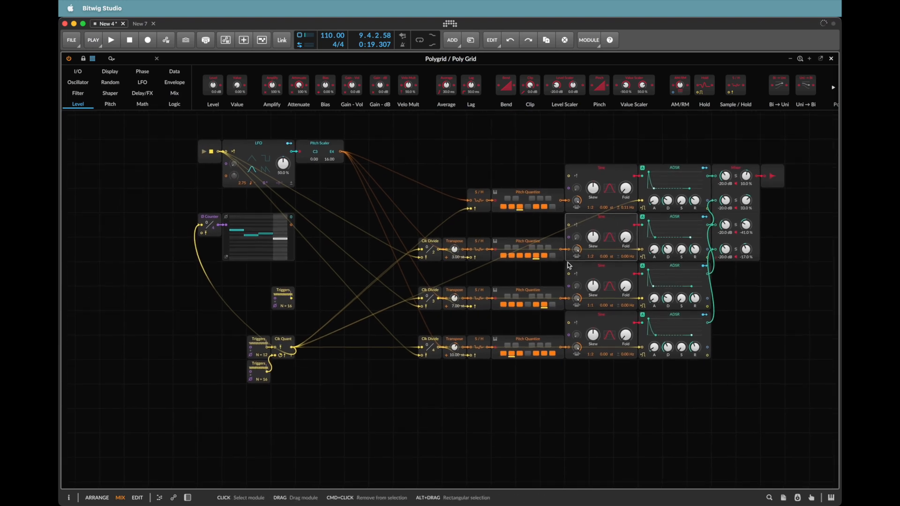
pyautogui.click(70, 330)
pyautogui.hscroll(-3, 119, 338)
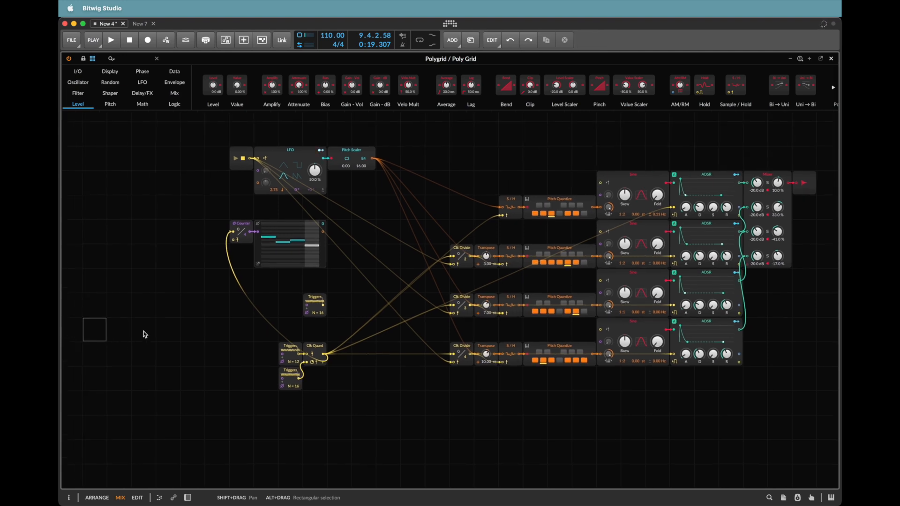
pyautogui.press('super+v')
pyautogui.press('Delete')
# Paste six copies of the Sine oscillator at different empty spots around the patch
pyautogui.click(120, 305)
pyautogui.press('super+v')
pyautogui.click(316, 449)
pyautogui.press('super+v')
pyautogui.click(529, 431)
pyautogui.press('super+v')
pyautogui.click(448, 162)
pyautogui.press('super+v')
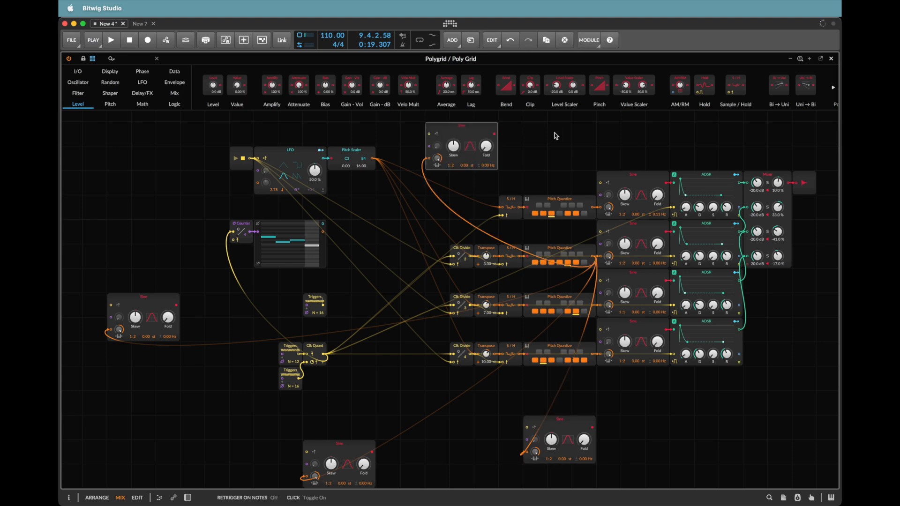
pyautogui.click(555, 136)
pyautogui.press('super+v')
pyautogui.click(136, 168)
pyautogui.press('super+v')
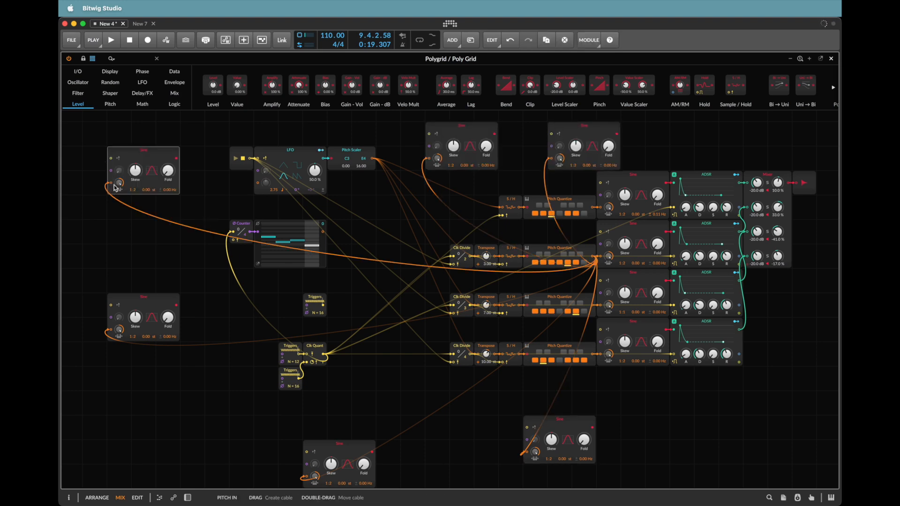
# Undo the six Sine oscillator pastes
pyautogui.press('super+z')
pyautogui.press('super+z')
pyautogui.press('super+z')
pyautogui.press('super+z')
pyautogui.press('super+z')
pyautogui.press('super+z')
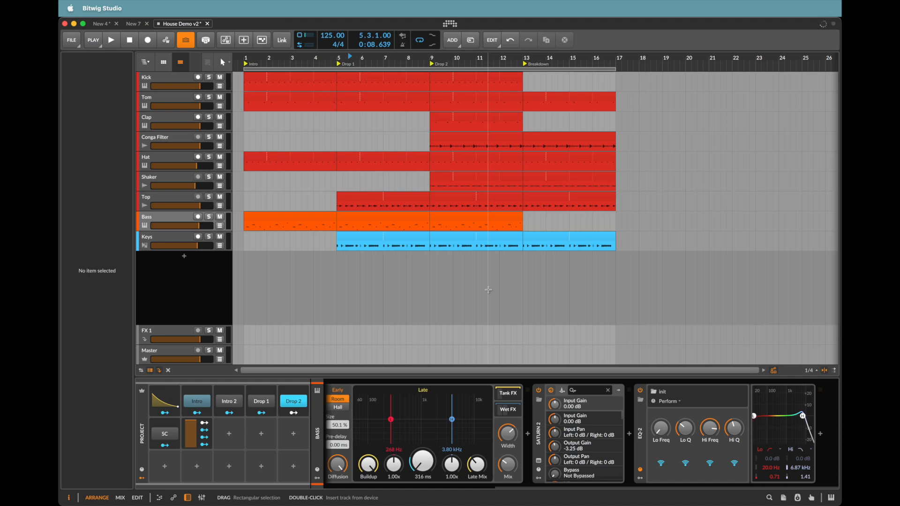
# Switch the House Demo v2 project to the Mix view, select the Kick track, and show the track comments section
pyautogui.hotkey('alt', '2')
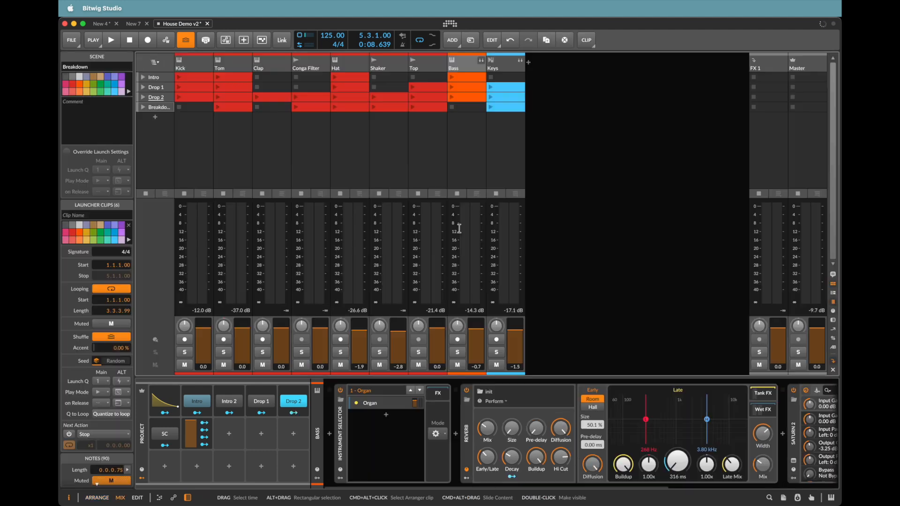
pyautogui.click(189, 65)
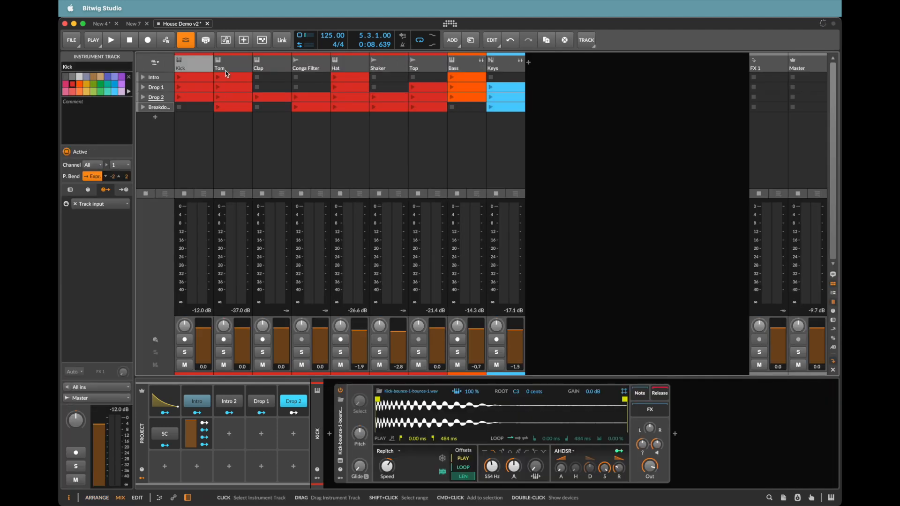
pyautogui.click(834, 277)
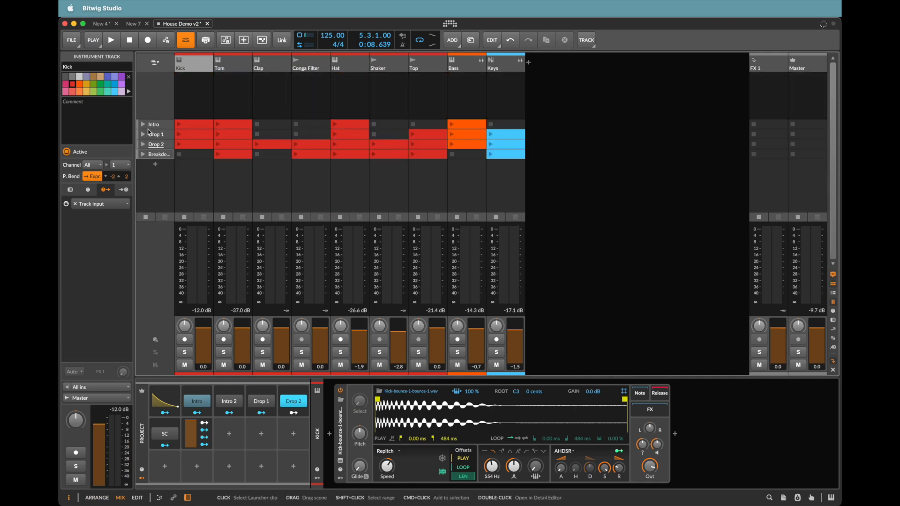
# Write the comment "Find a better bass patch" on the Bass track, followed by several blank lines and "sdjf"
pyautogui.click(470, 93)
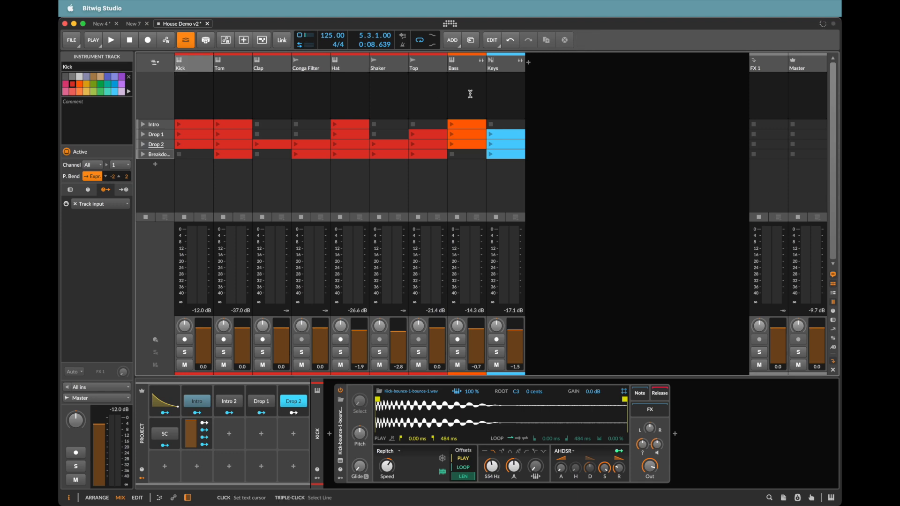
pyautogui.write('Find a better bass patch')
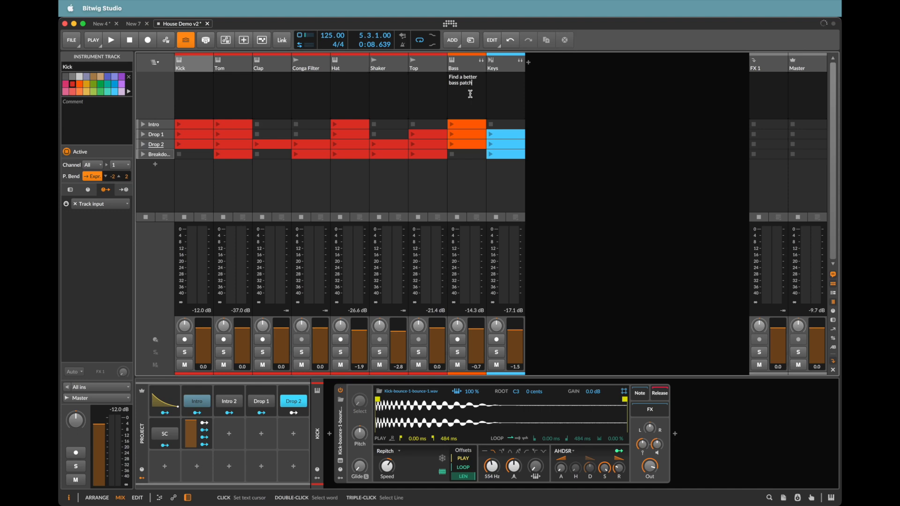
pyautogui.press('Return')
pyautogui.press('Return')
pyautogui.press('Return')
pyautogui.press('Return')
pyautogui.press('Return')
pyautogui.press('Return')
pyautogui.press('Return')
pyautogui.press('Return')
pyautogui.write('sdjf')
# Scroll through the Bass track's comment and delete all of its text
pyautogui.scroll(3, 479, 100)
pyautogui.press('super+a')
pyautogui.press('BackSpace')
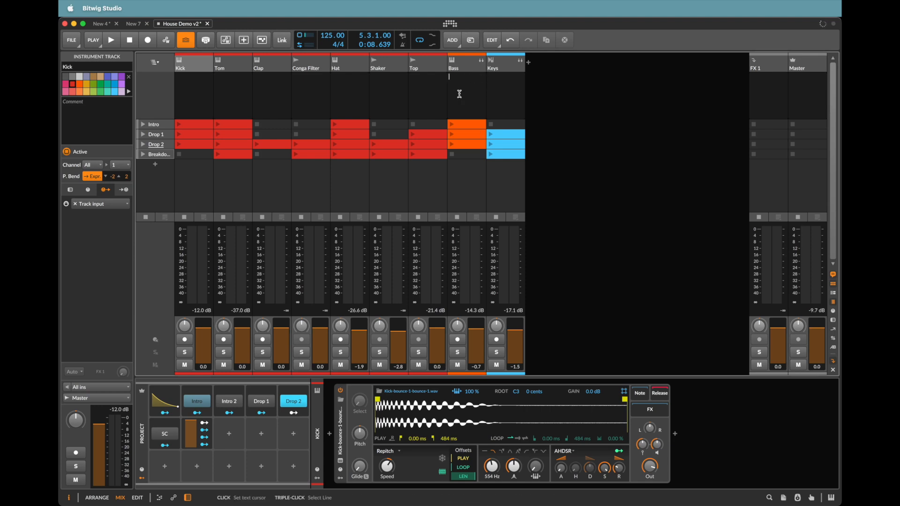
# Write the comment "sdhjfhkjsdf" on the Top track in its properties and hide the mixer's track comments
pyautogui.click(466, 68)
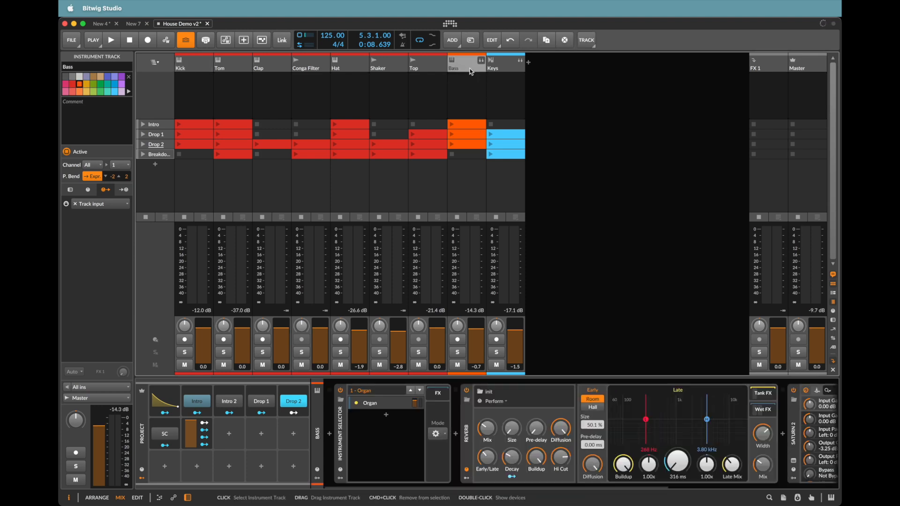
pyautogui.click(425, 63)
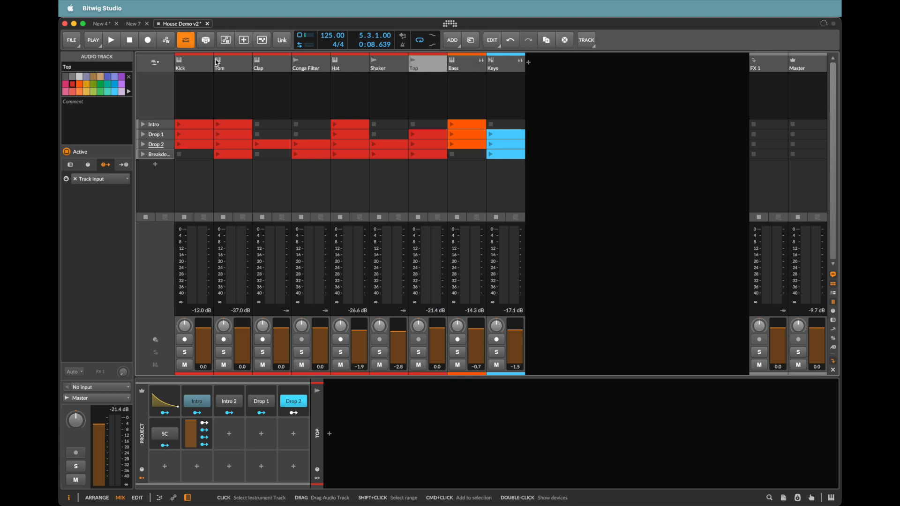
pyautogui.click(201, 63)
pyautogui.click(434, 60)
pyautogui.click(93, 100)
pyautogui.write('sdhjfhkjsdf')
pyautogui.click(834, 275)
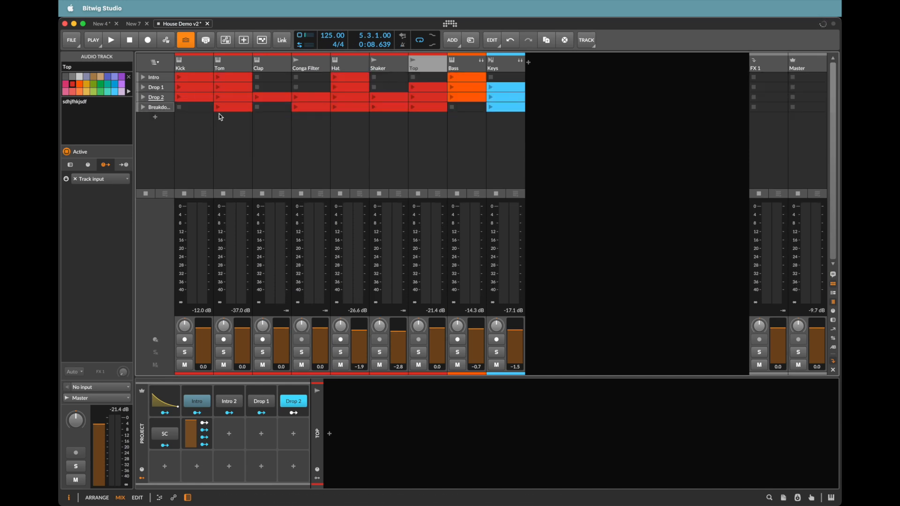
# Launch the Intro, Drop 1 and Drop 2 scenes one after another and stop playback
pyautogui.click(156, 80)
pyautogui.click(158, 90)
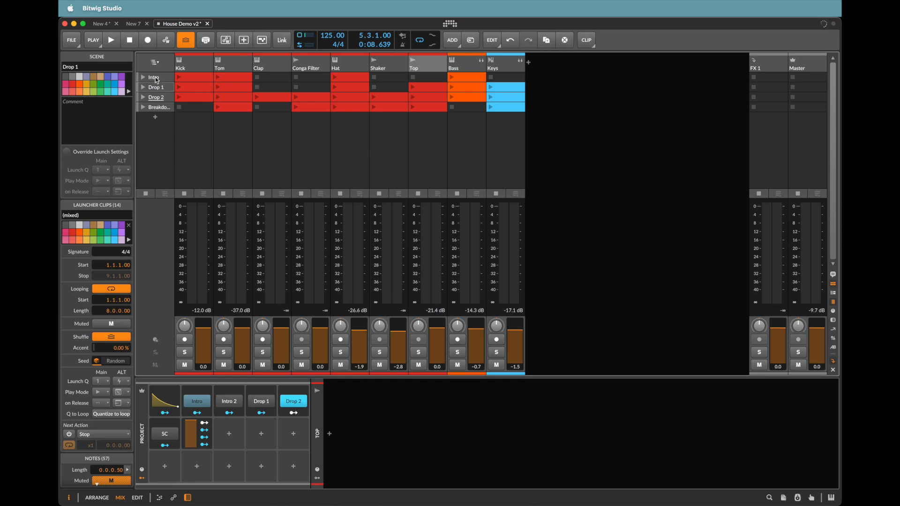
pyautogui.click(144, 79)
pyautogui.click(144, 89)
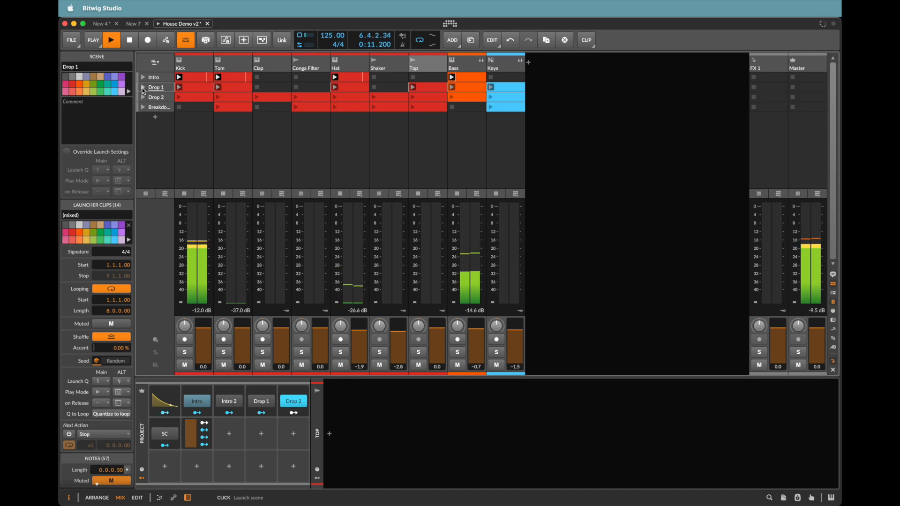
pyautogui.click(143, 98)
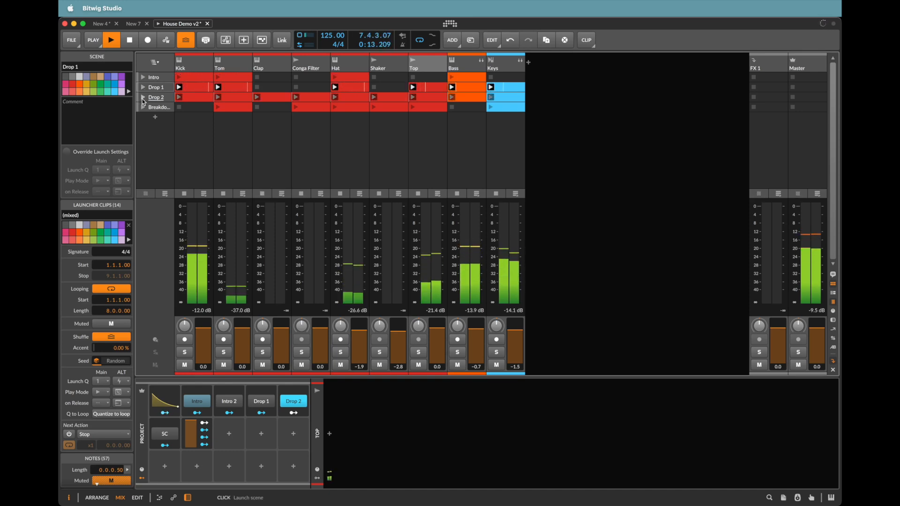
pyautogui.press('space')
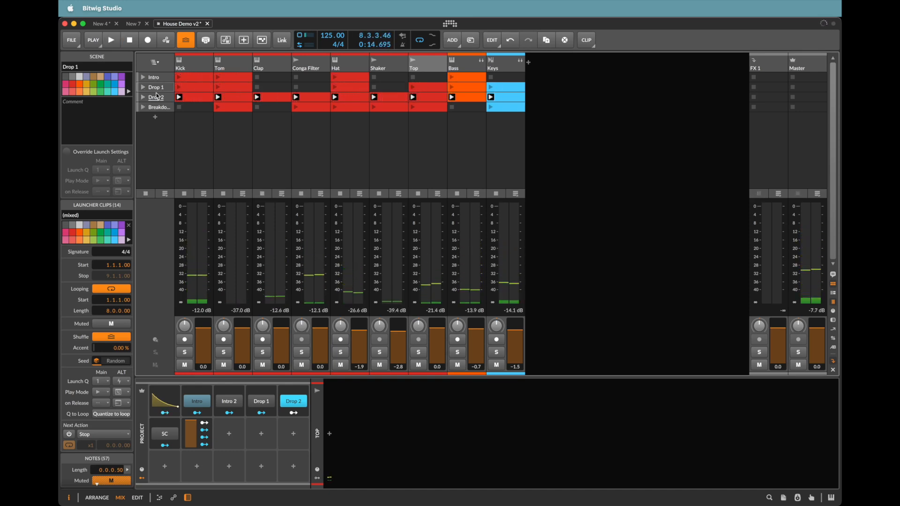
# Rename the Drop 1 scene to "sdafjsdh"
pyautogui.press('super+r')
pyautogui.click(168, 89)
pyautogui.write('sdafjsdh')
pyautogui.press('Return')
# Clear the second scene's name and undo the scene name changes
pyautogui.moveTo(98, 67); pyautogui.dragTo(162, 68)
pyautogui.press('super+a')
pyautogui.press('BackSpace')
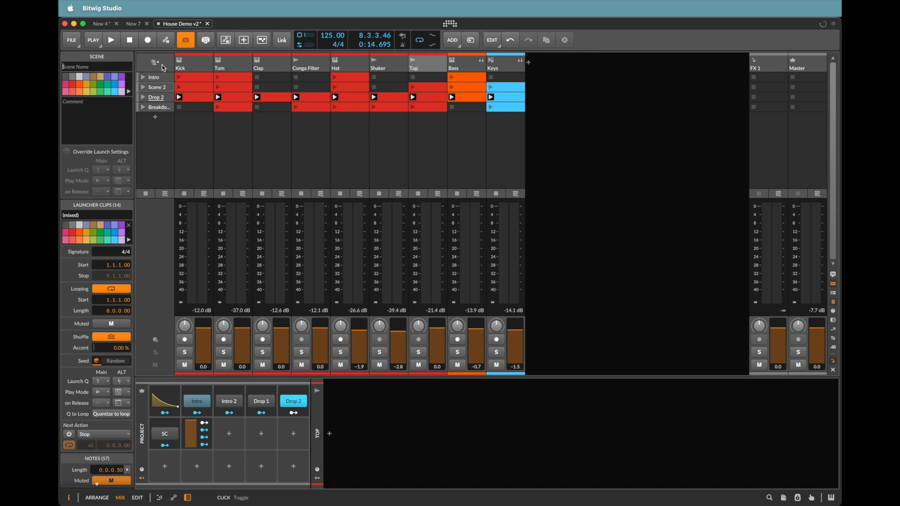
pyautogui.click(161, 97)
pyautogui.click(160, 90)
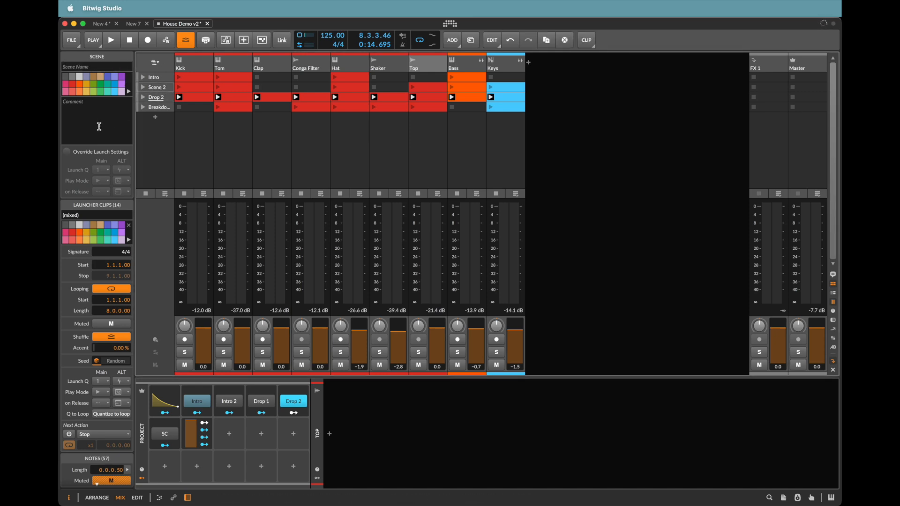
pyautogui.press('super+z')
pyautogui.press('super+z')
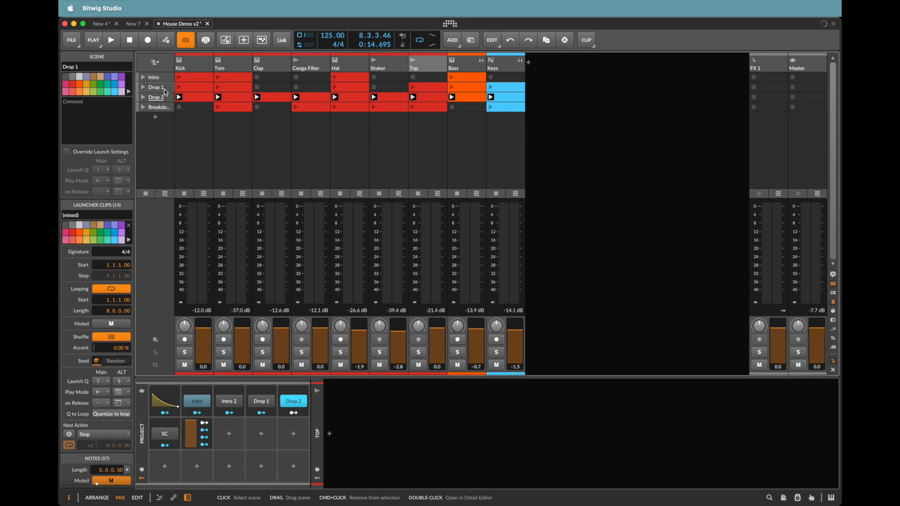
# Play the Drop 1 scene briefly and give it the comment "Bring up reverb to transition to next scene"
pyautogui.click(143, 88)
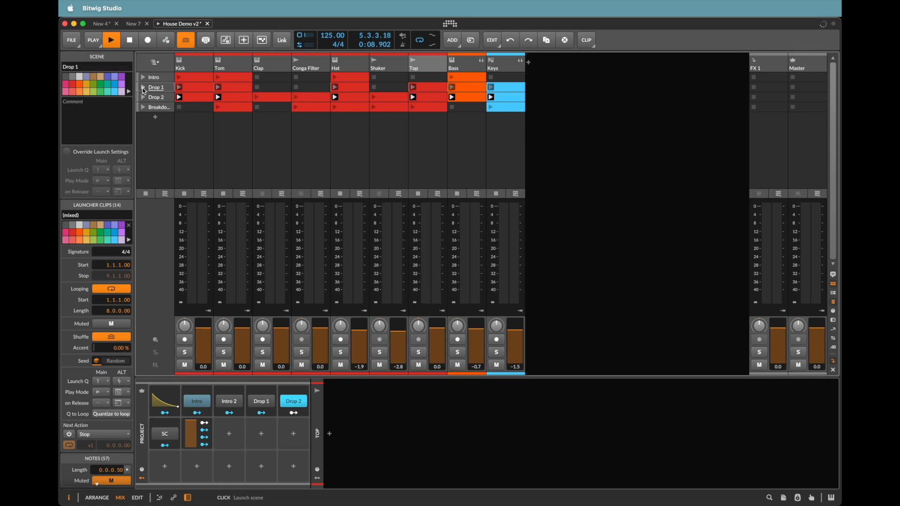
pyautogui.press('space')
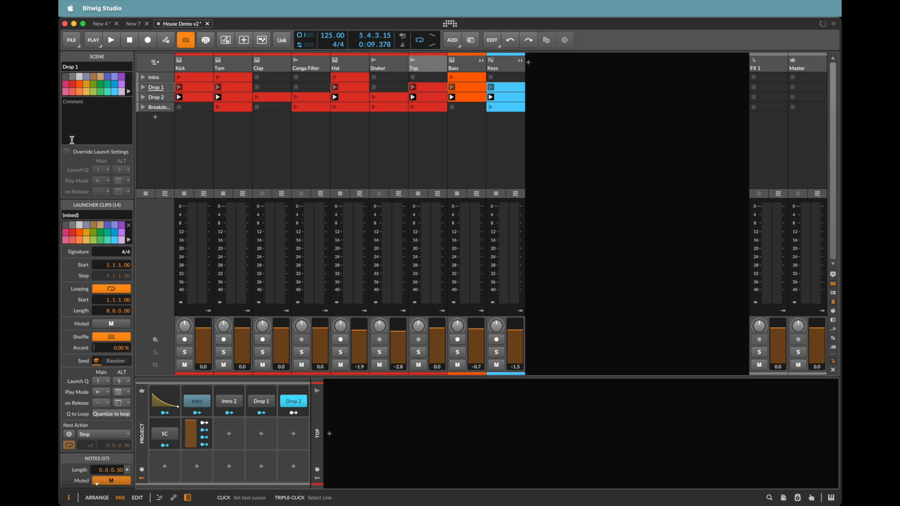
pyautogui.click(108, 114)
pyautogui.write('Bring up reverb to transition to next scene')
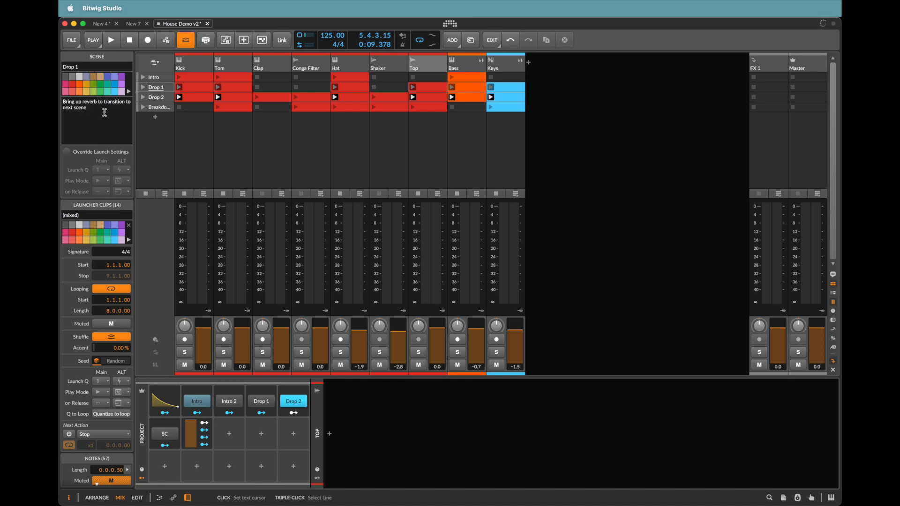
pyautogui.click(622, 189)
# Add the comment "Add delay" to the Drop 2 scene and reselect the Drop 1 scene
pyautogui.click(163, 99)
pyautogui.click(162, 89)
pyautogui.click(163, 98)
pyautogui.click(92, 123)
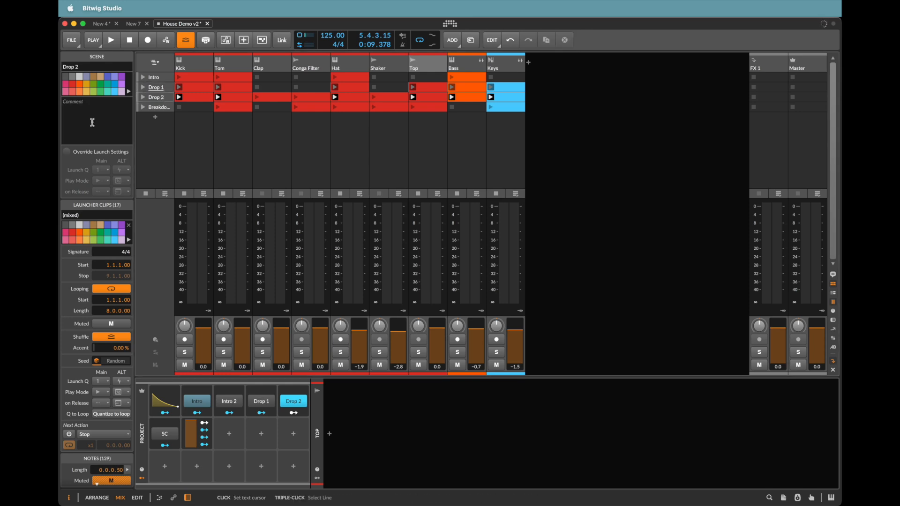
pyautogui.write('Add delay')
pyautogui.click(687, 145)
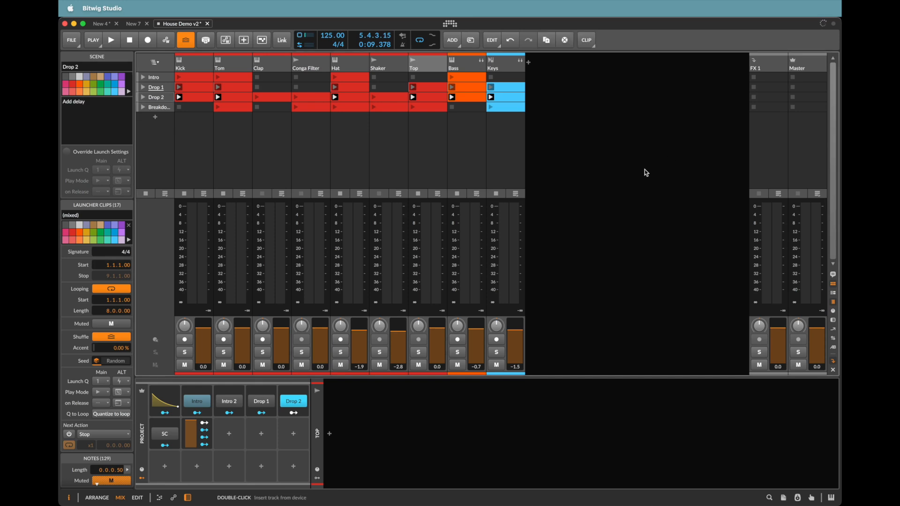
pyautogui.click(158, 88)
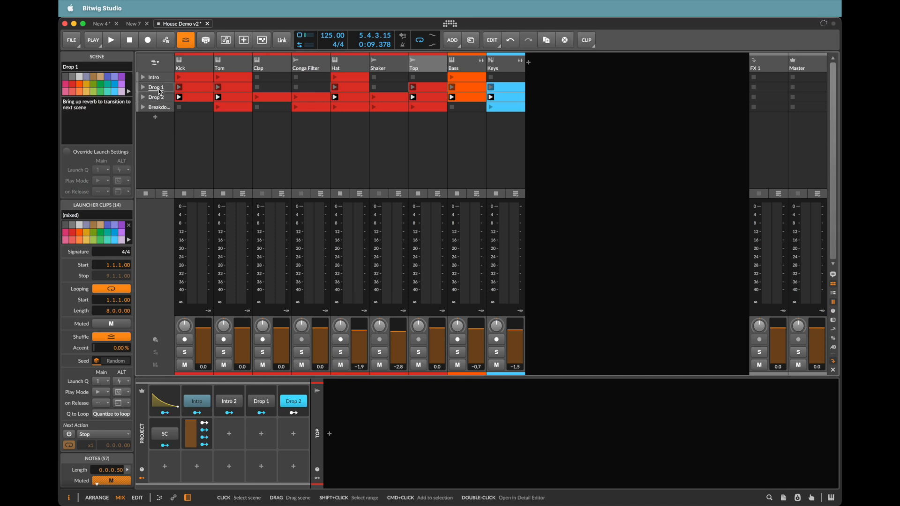
# Show the mixer's track comments, delete the Top track's comment, and hide the comments again
pyautogui.click(835, 284)
pyautogui.doubleClick(439, 90)
pyautogui.press('BackSpace')
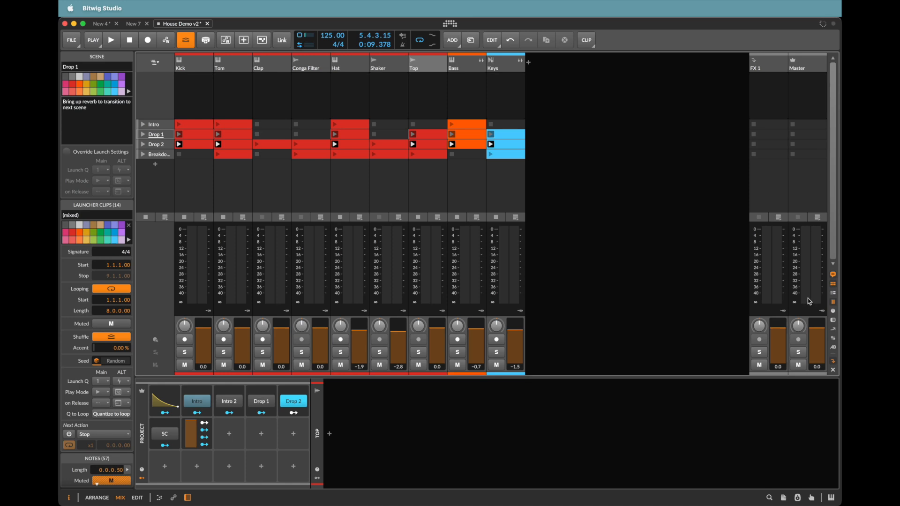
pyautogui.click(833, 284)
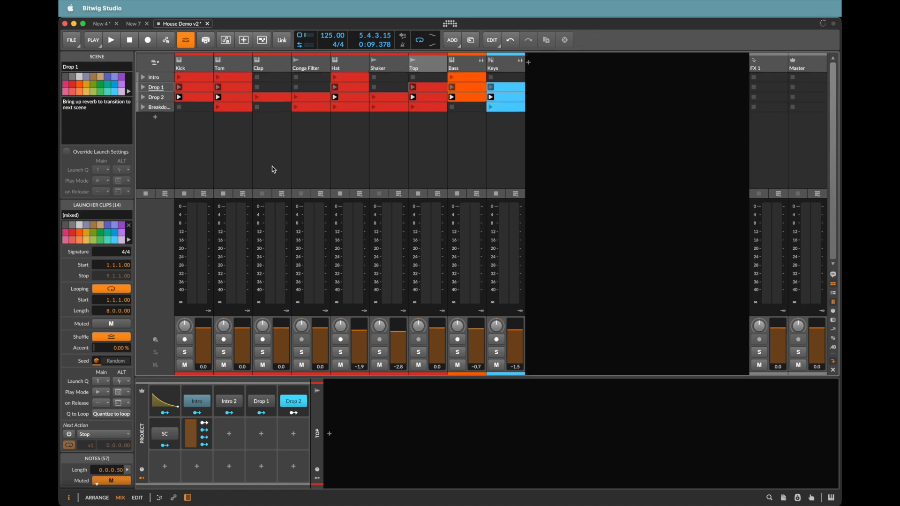
# Show the project's list of sections, and launch the Drop 1 scene briefly before stopping playback
pyautogui.click(784, 499)
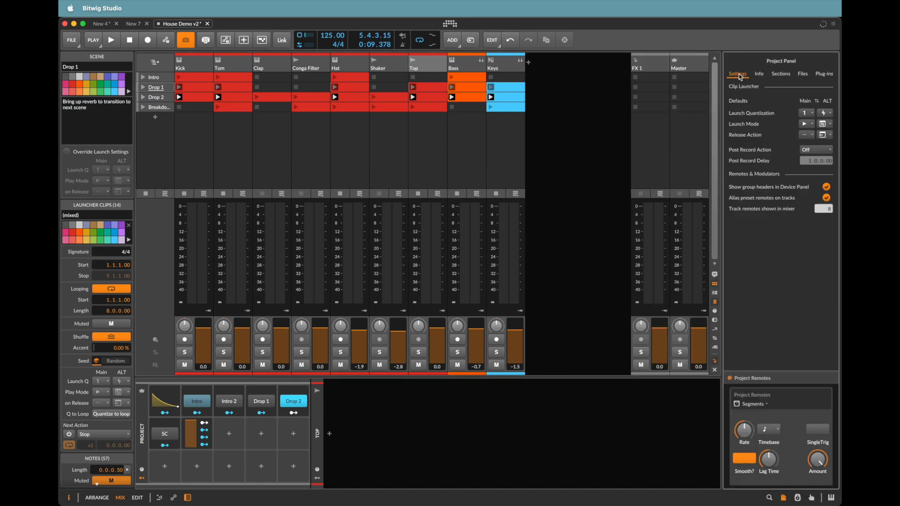
pyautogui.click(781, 75)
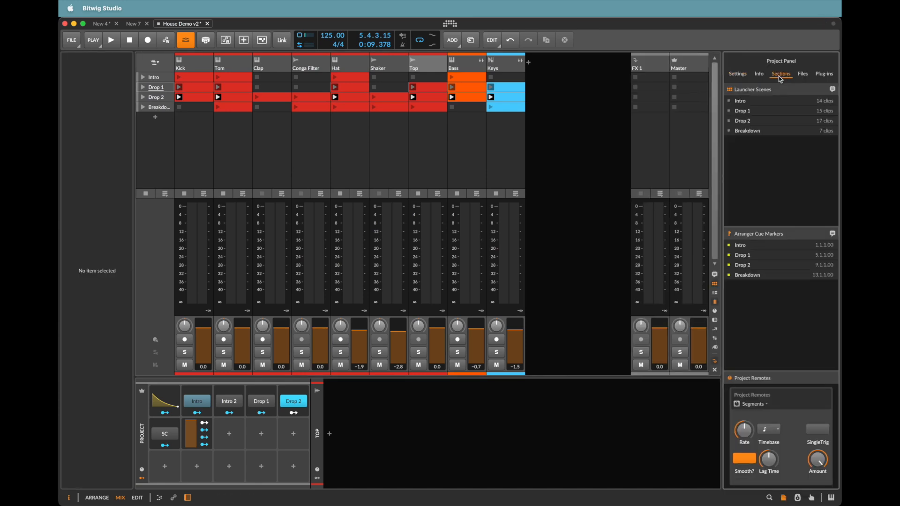
pyautogui.click(750, 112)
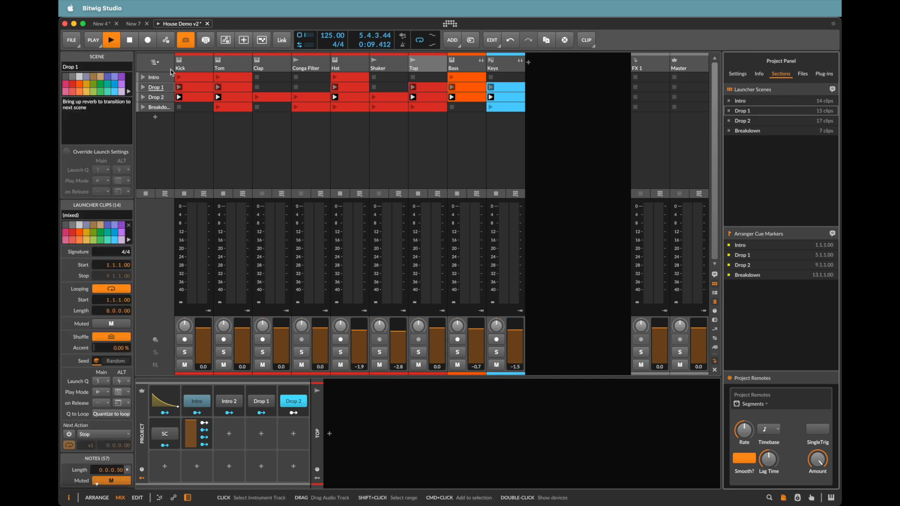
pyautogui.click(143, 88)
pyautogui.press('space')
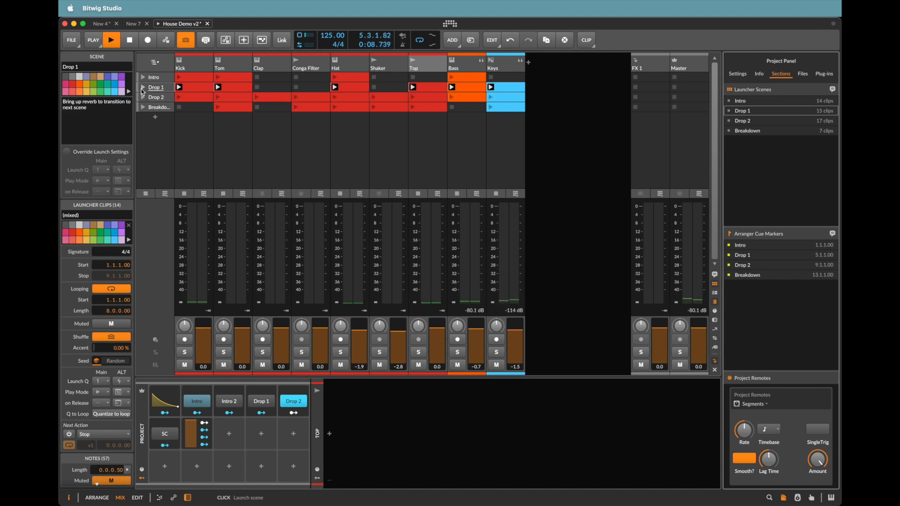
# Try renaming the Drop 1 scene by adding "2" at the end, and undo the change
pyautogui.click(157, 89)
pyautogui.press('super+r')
pyautogui.press('Right')
pyautogui.write('2')
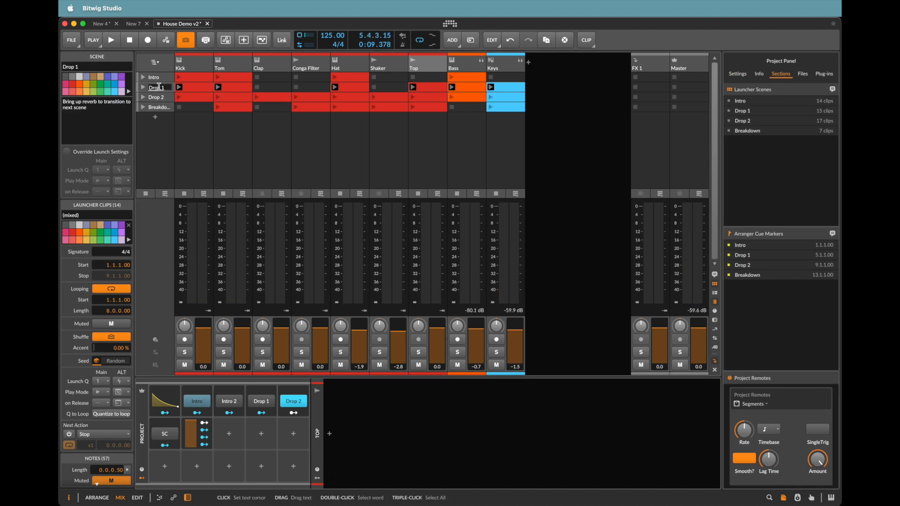
pyautogui.press('Return')
pyautogui.press('super+z')
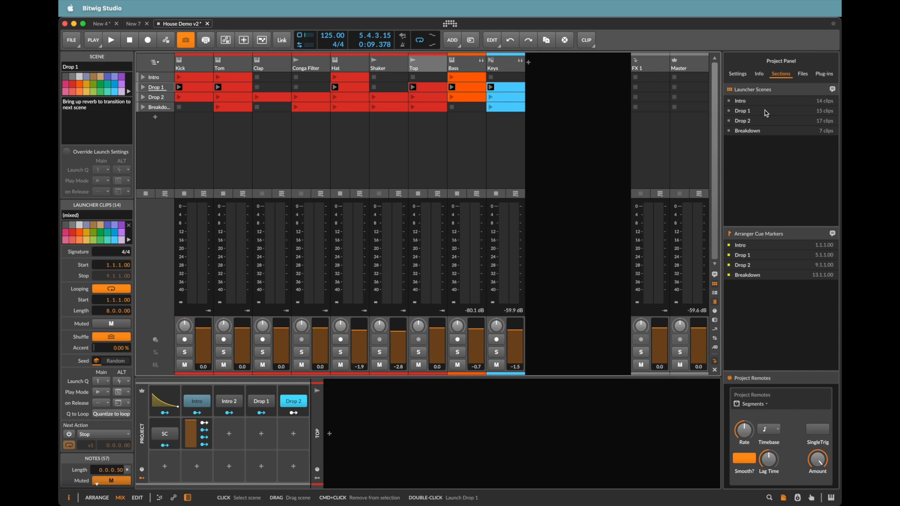
# Toggle the scene comments in the Launcher Scenes list, leaving them shown with the Drop 1 scene selected
pyautogui.click(832, 89)
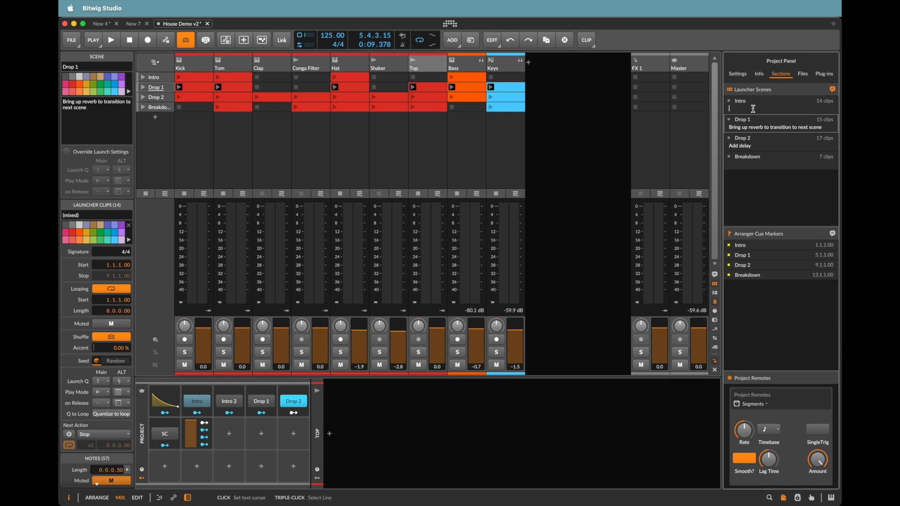
pyautogui.click(775, 107)
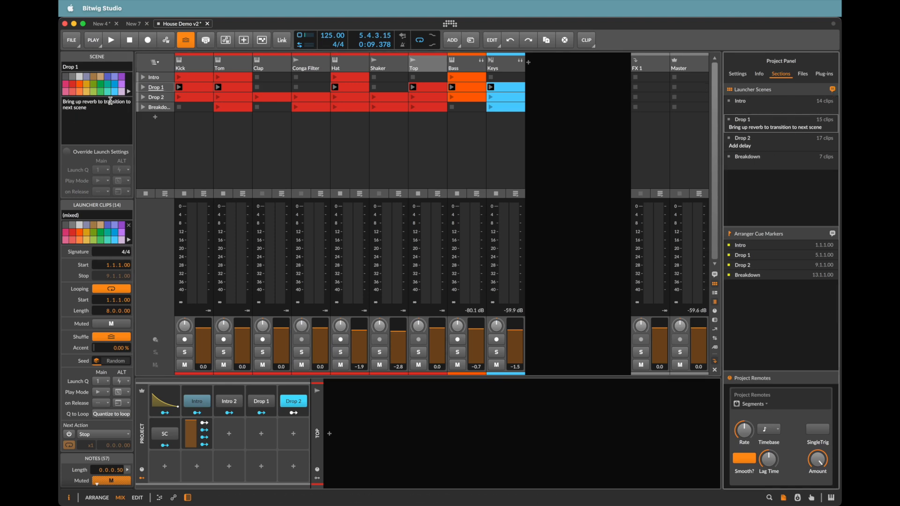
pyautogui.click(834, 89)
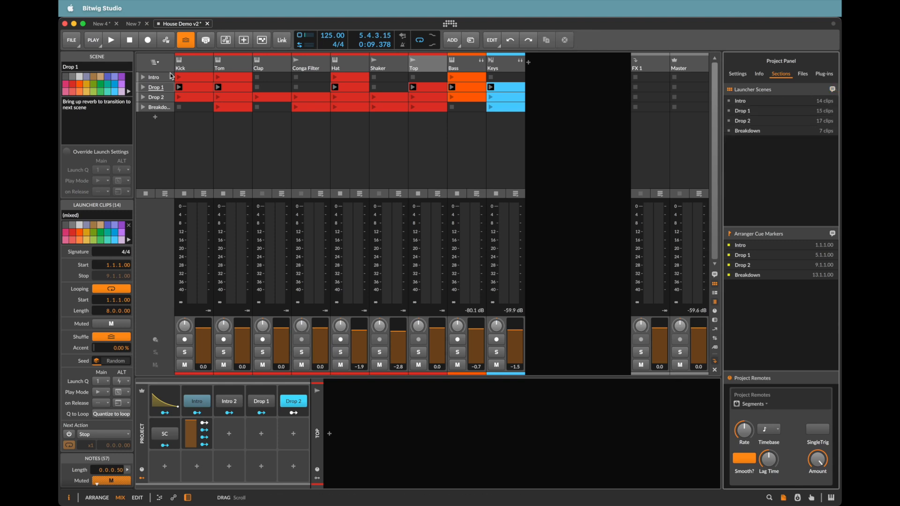
pyautogui.click(157, 98)
pyautogui.click(156, 87)
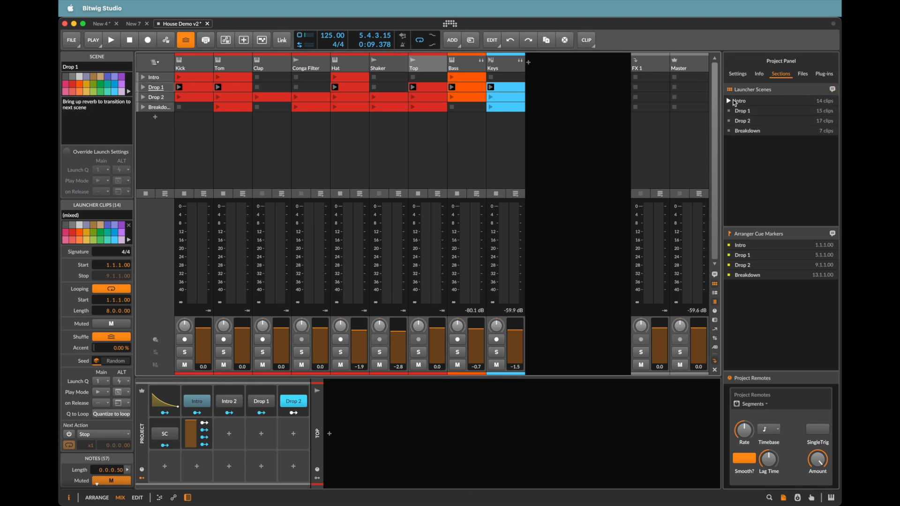
pyautogui.click(834, 87)
pyautogui.click(834, 88)
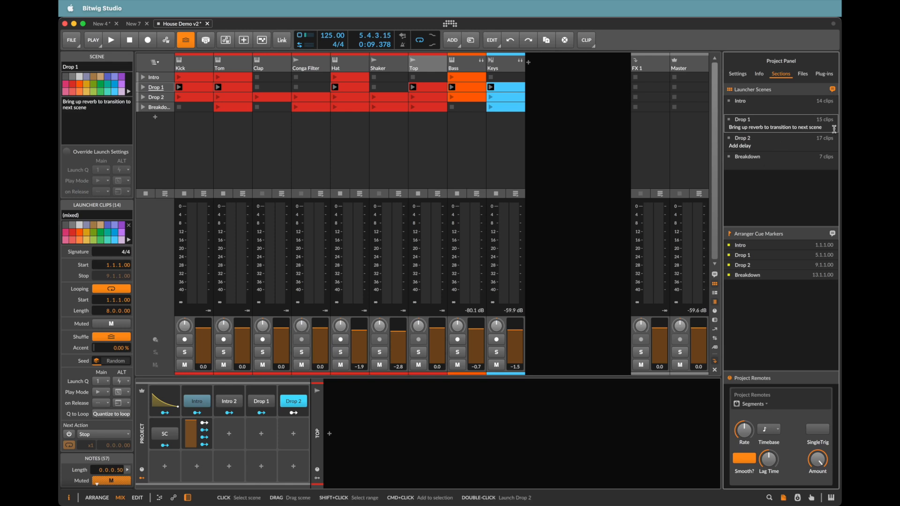
# Append four lines to the Drop 1 scene's comment: "dskfjsdkjfhkjsdfh", "sdkjfhksdjhfkjsdhfkjsdhf", "sdkjfhksdjhfkjsdhf" and "sldmfjlksdhjflksdhjfkjdshf"
pyautogui.press('Return')
pyautogui.write('dskfjsdkjfhkjsdfh')
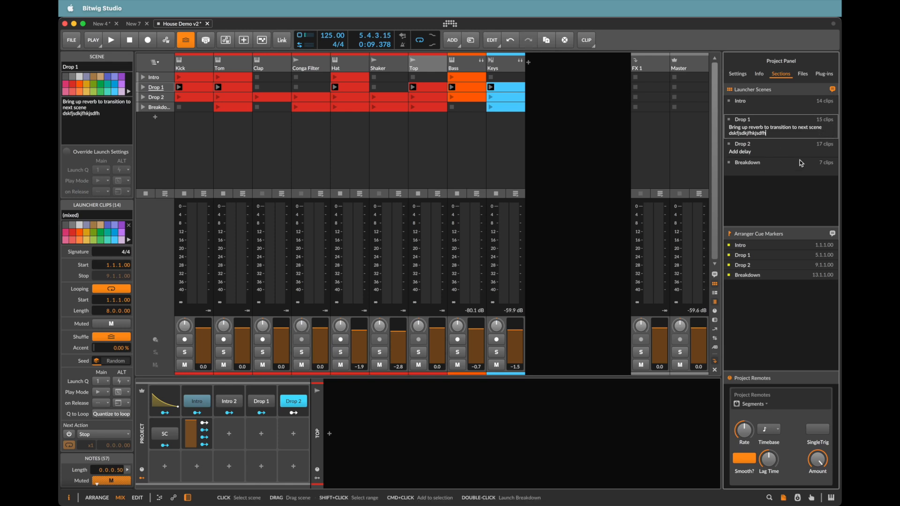
pyautogui.press('Return')
pyautogui.write('sdkjfhksdjhfkjsdhfkjsdhf')
pyautogui.press('Return')
pyautogui.write('sdkjfhksdjhfkjsdhf')
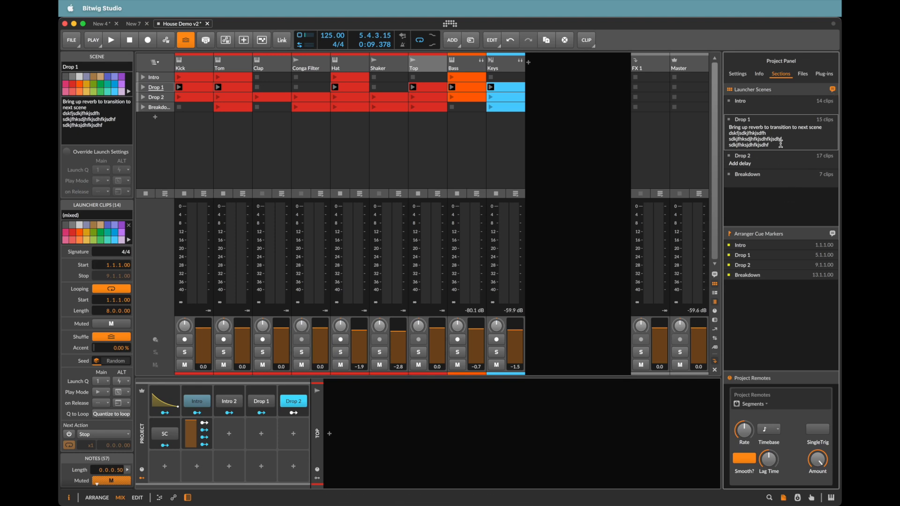
pyautogui.press('Return')
pyautogui.write('sldmfjlksdhjflksdhjfkjdshf')
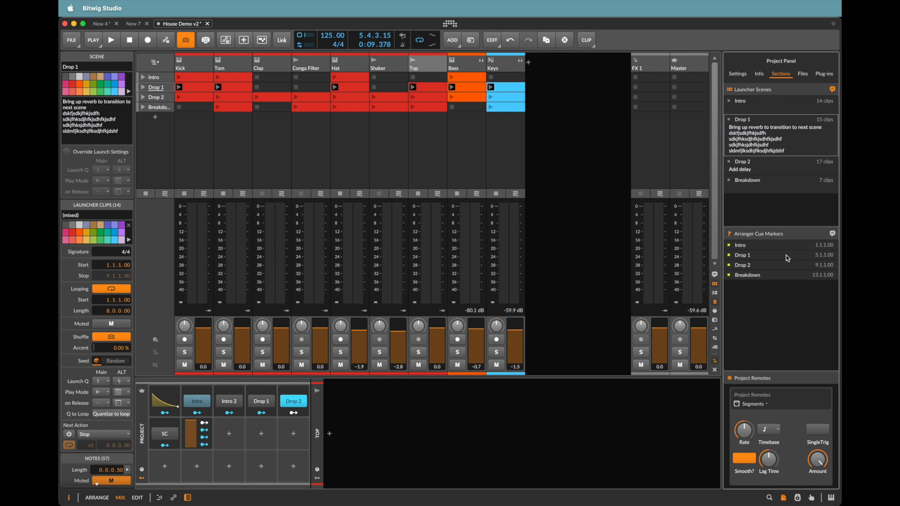
# Switch the House Demo v2 project to the Arrange view
pyautogui.hotkey('alt', '1')
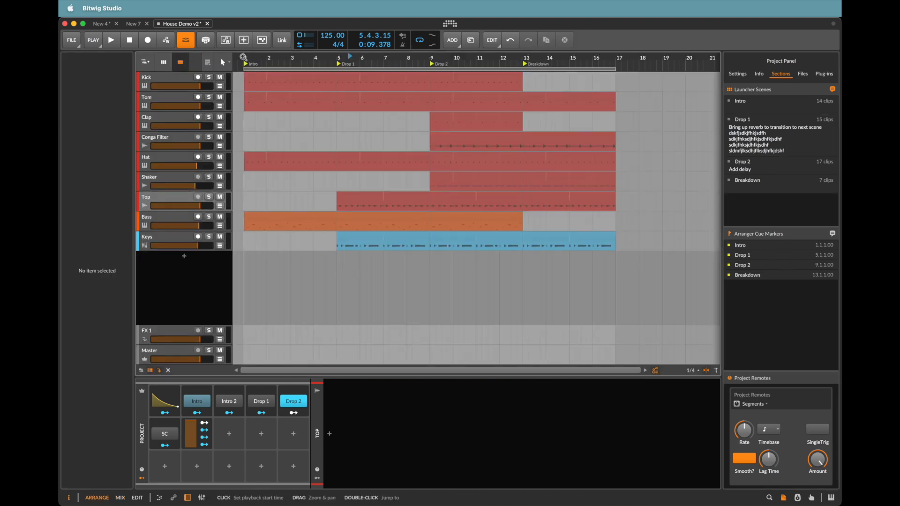